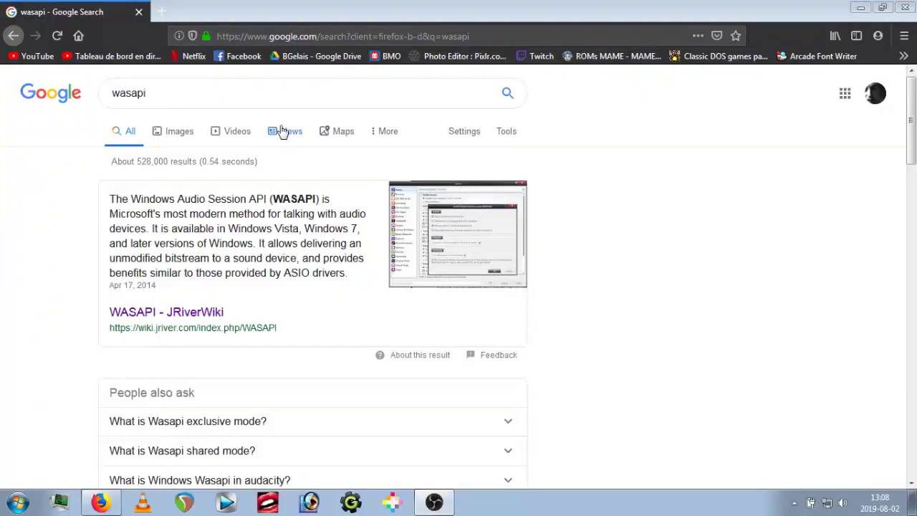
# - Replace the previous 'wasapi' Google query with 'api' and search
pyautogui.doubleClick(136, 93)
pyautogui.write('api')
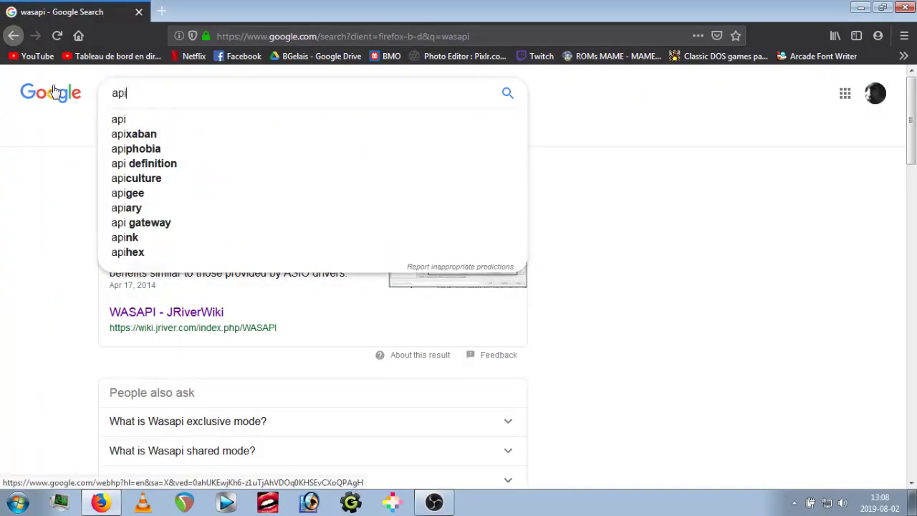
pyautogui.press('Return')
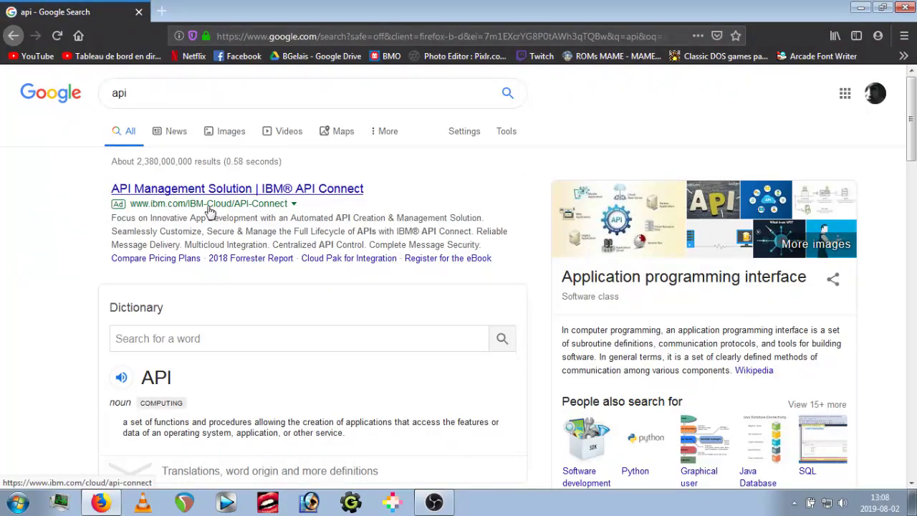
# - Expand 'What exactly is an API?' and open its Medium article
pyautogui.scroll(-3, 2, 237)
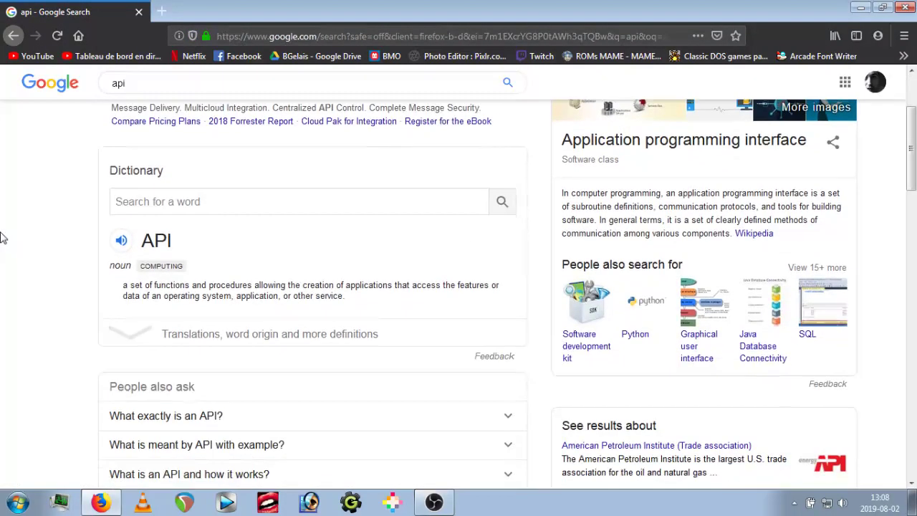
pyautogui.scroll(-1, 2, 237)
pyautogui.scroll(-2, 2, 238)
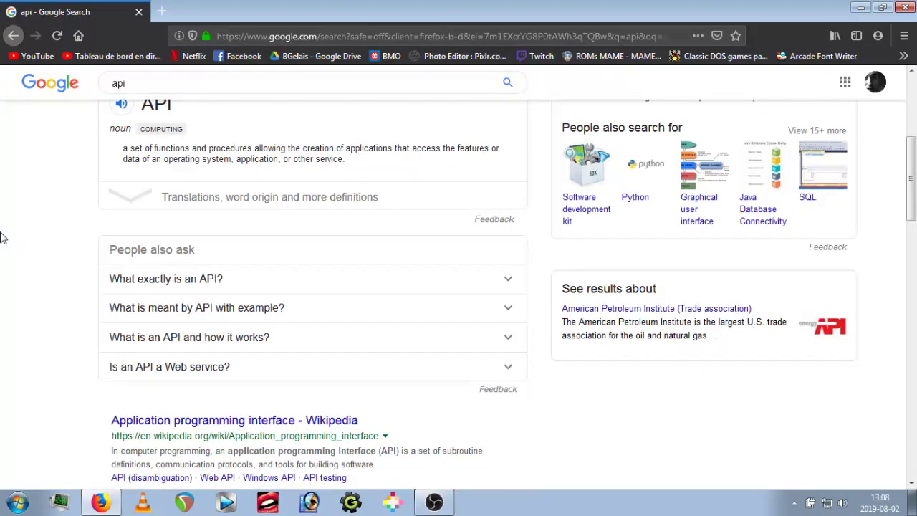
pyautogui.click(142, 280)
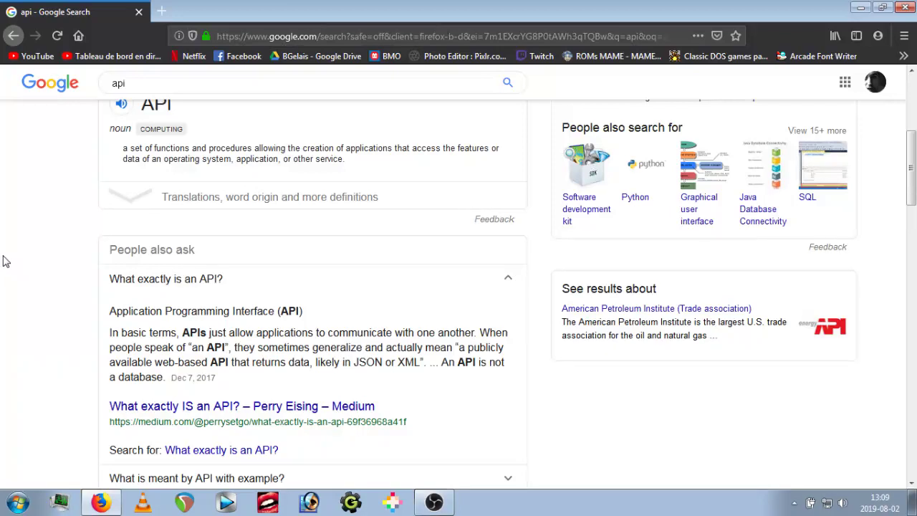
pyautogui.scroll(-3, 5, 261)
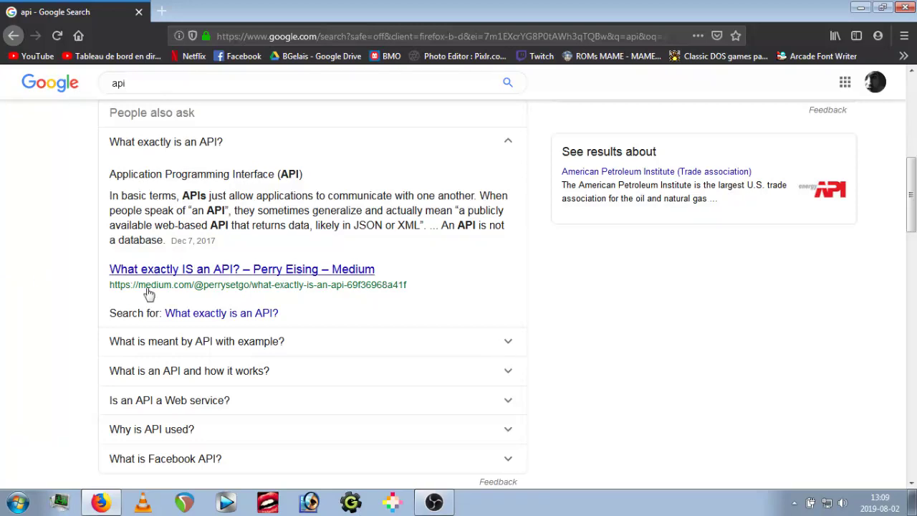
pyautogui.click(165, 272)
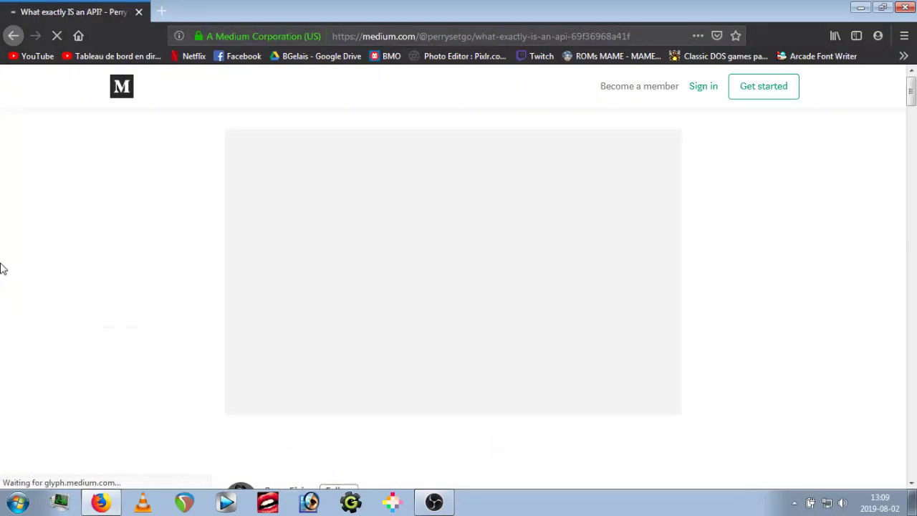
# - Scroll the Medium article, then minimize Firefox to bring up REAPER
pyautogui.scroll(-6, 3, 268)
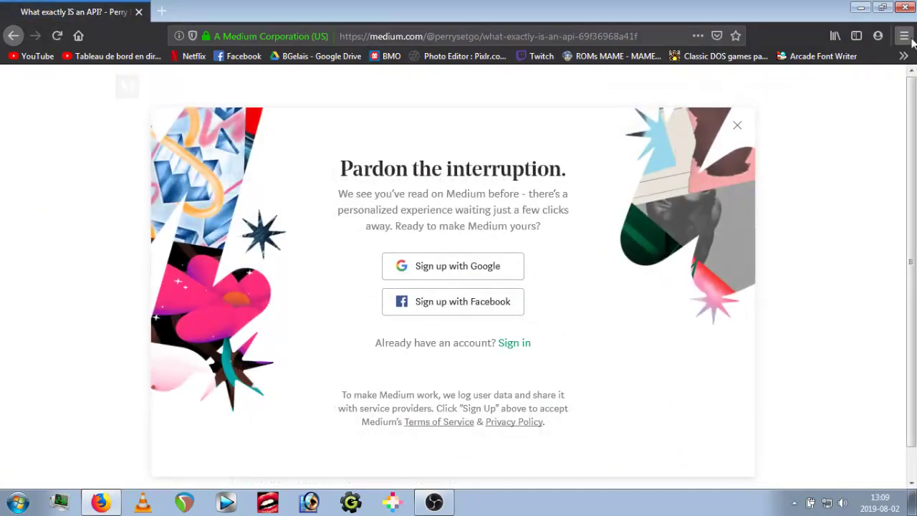
pyautogui.click(905, 7)
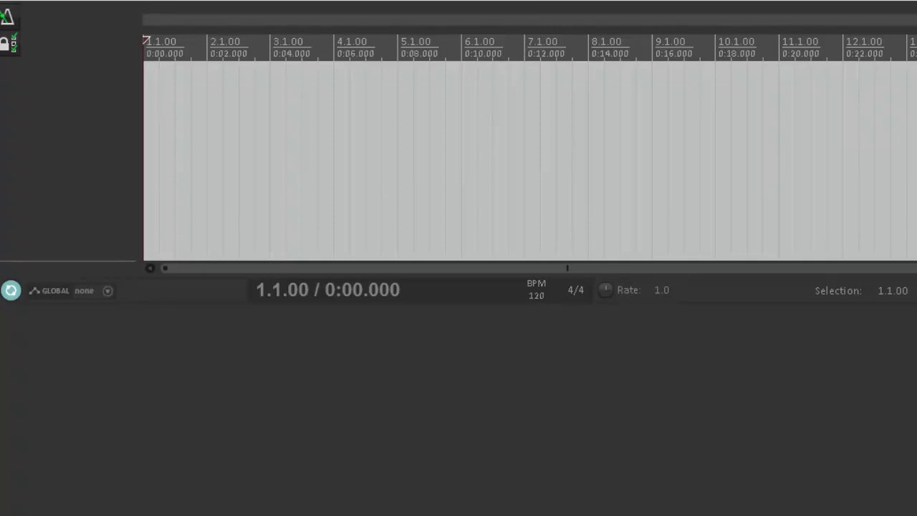
# - Try ASIO with the ASIO4ALL v2 driver in Device preferences, then switch to WASAPI
pyautogui.hotkey('ctrl', 'p')
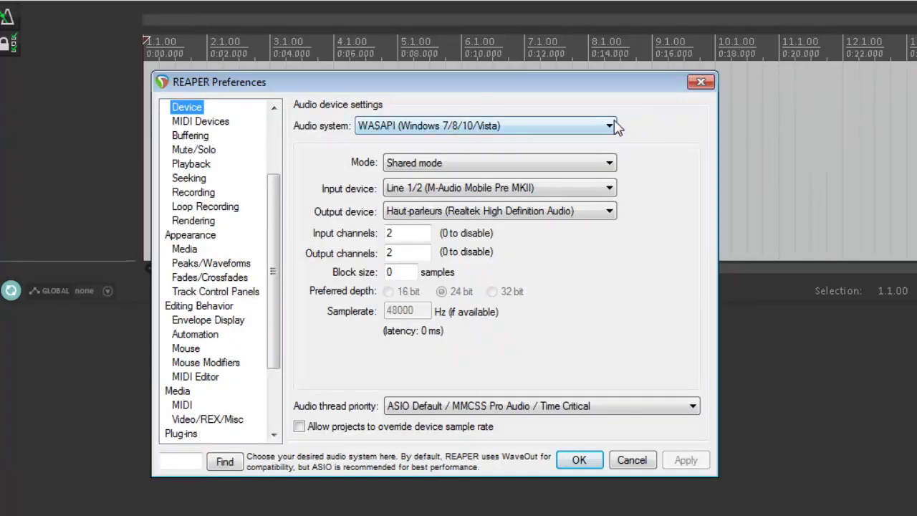
pyautogui.click(611, 127)
pyautogui.click(390, 176)
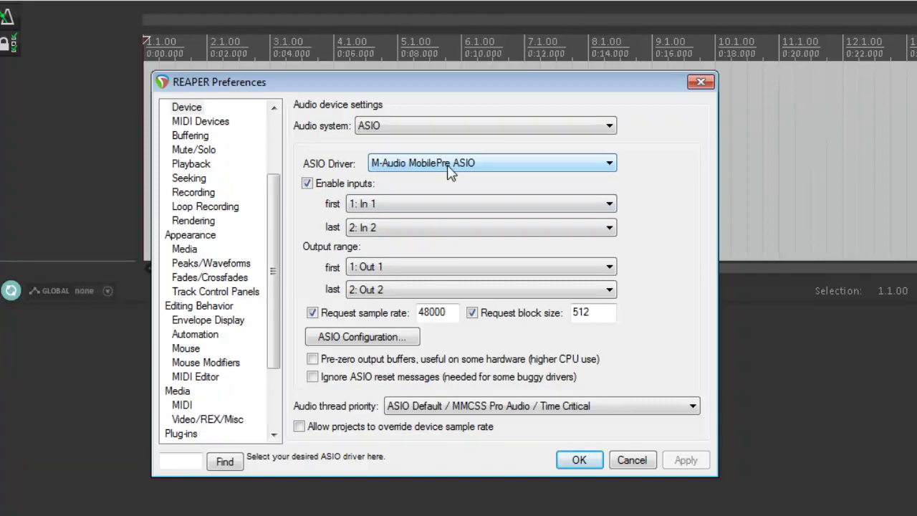
pyautogui.click(594, 165)
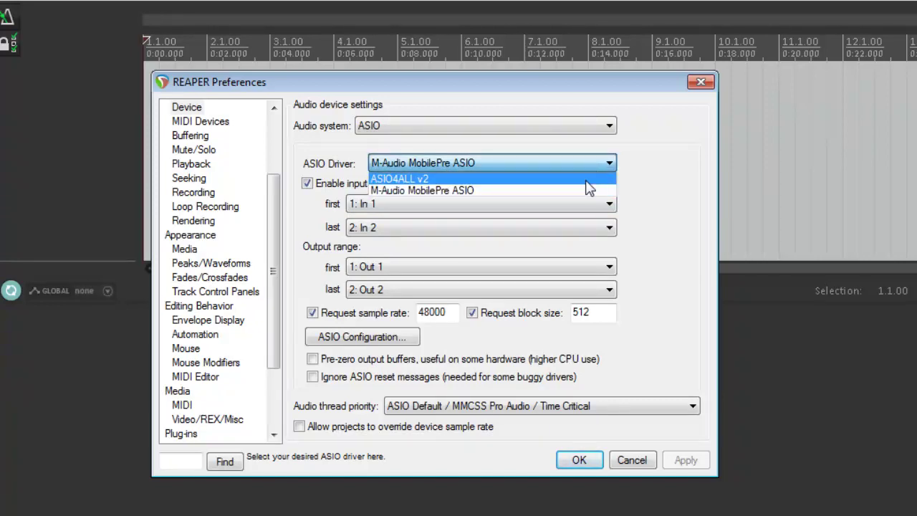
pyautogui.click(589, 174)
pyautogui.click(362, 337)
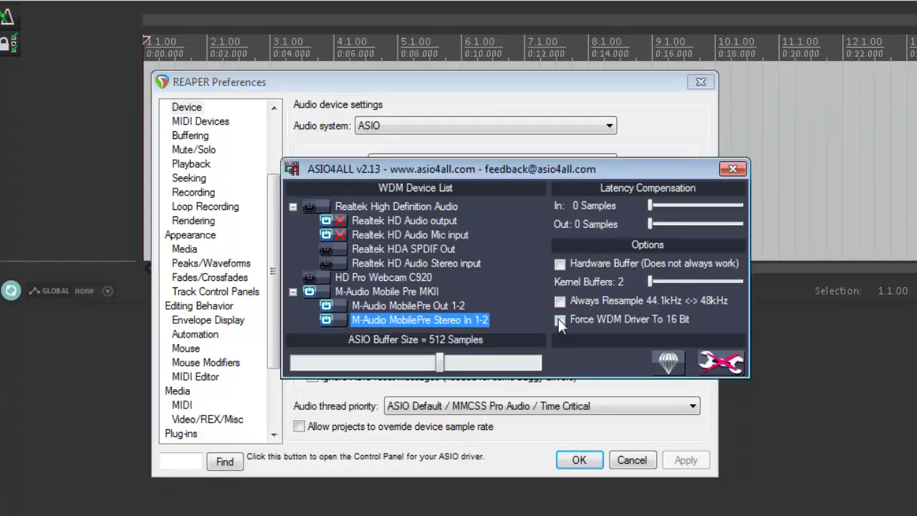
pyautogui.click(732, 169)
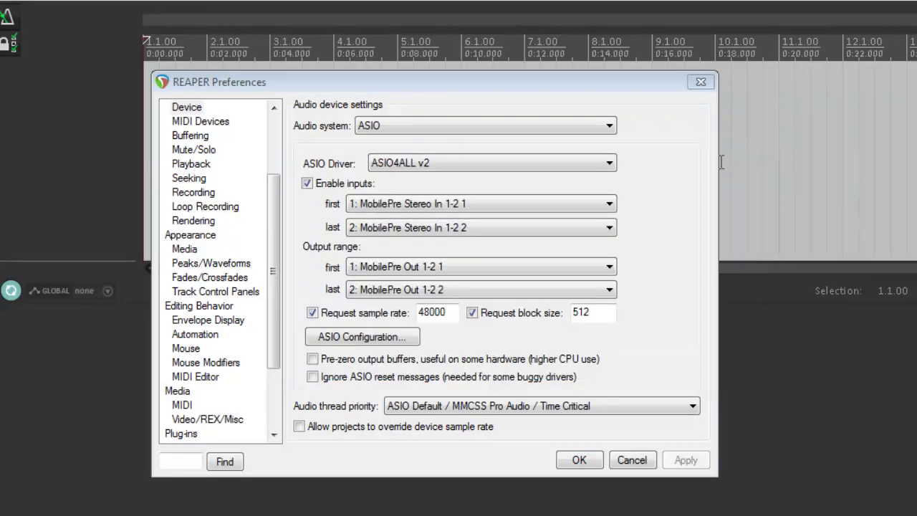
pyautogui.click(609, 126)
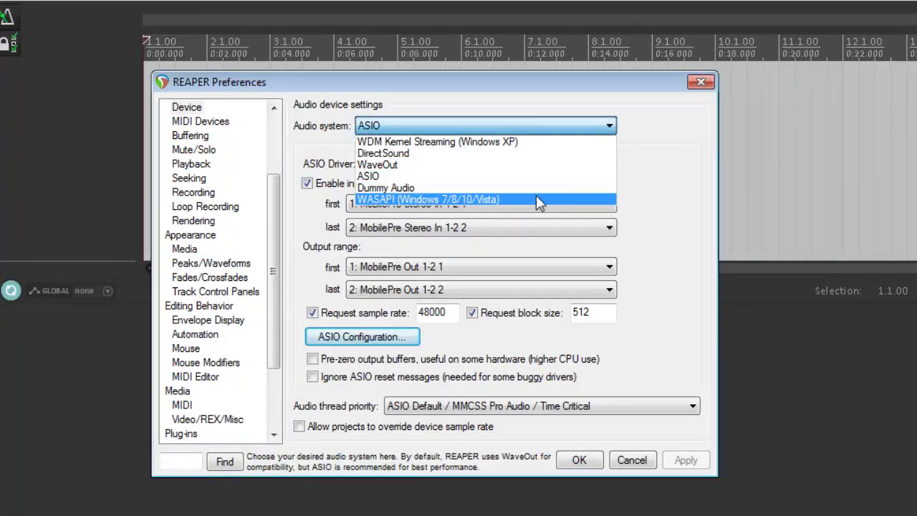
pyautogui.click(468, 201)
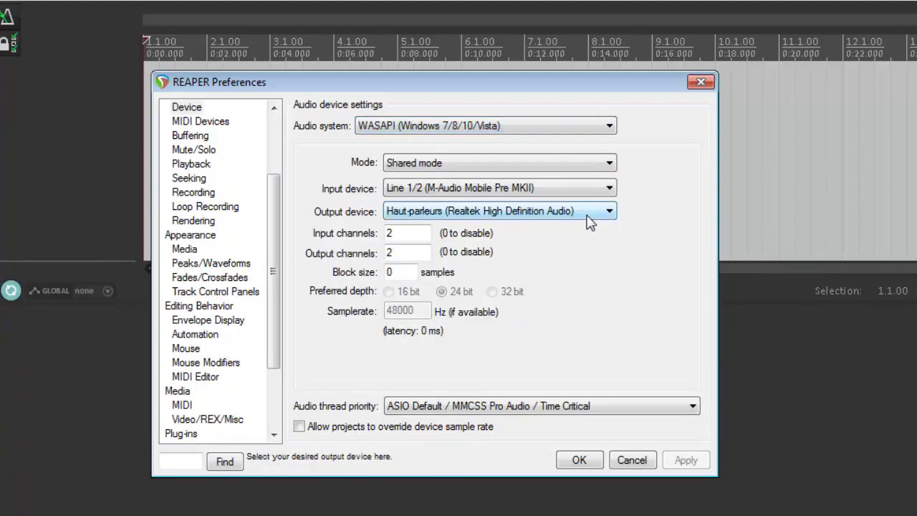
# - Keep the M-Audio Line 1/2 input and enter a 512-sample block size
pyautogui.click(404, 197)
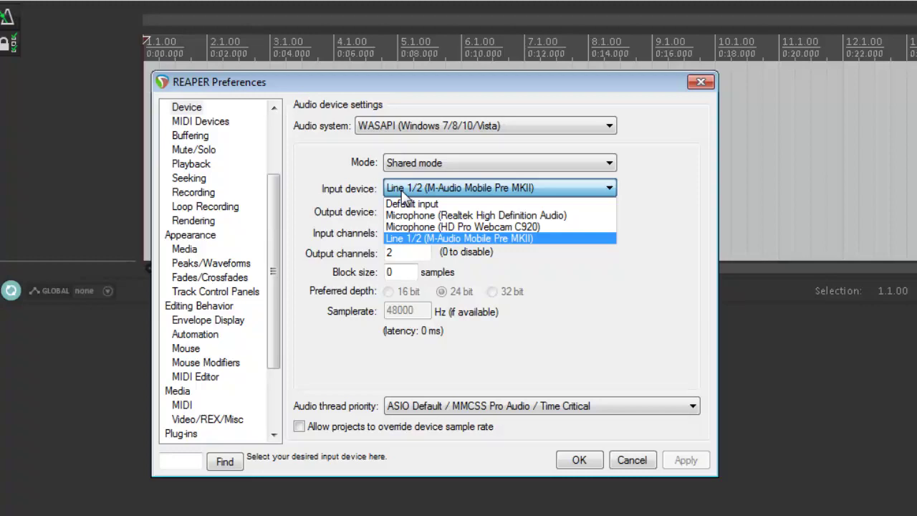
pyautogui.click(416, 243)
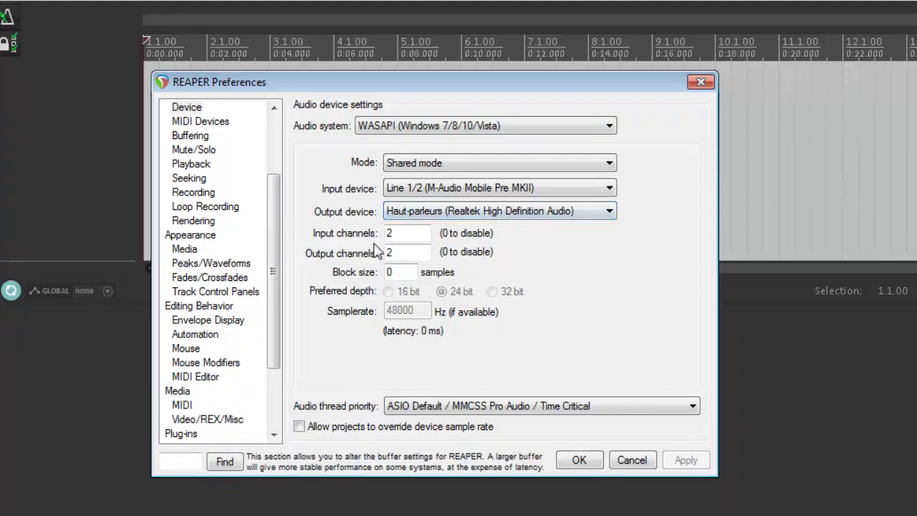
pyautogui.click(396, 236)
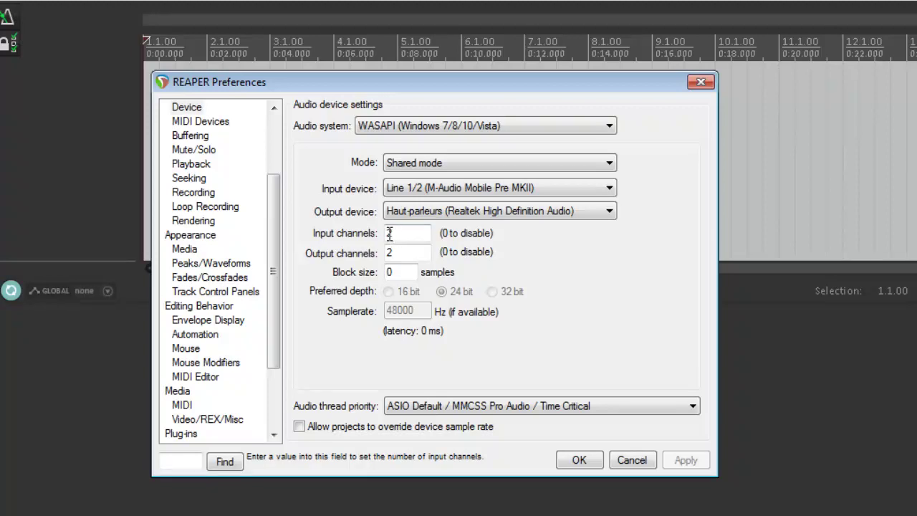
pyautogui.click(402, 249)
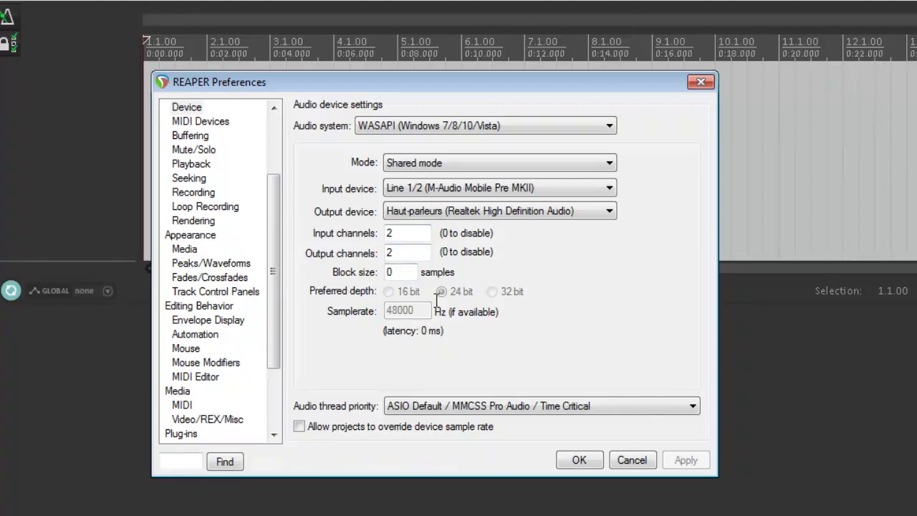
pyautogui.doubleClick(406, 271)
pyautogui.write('5')
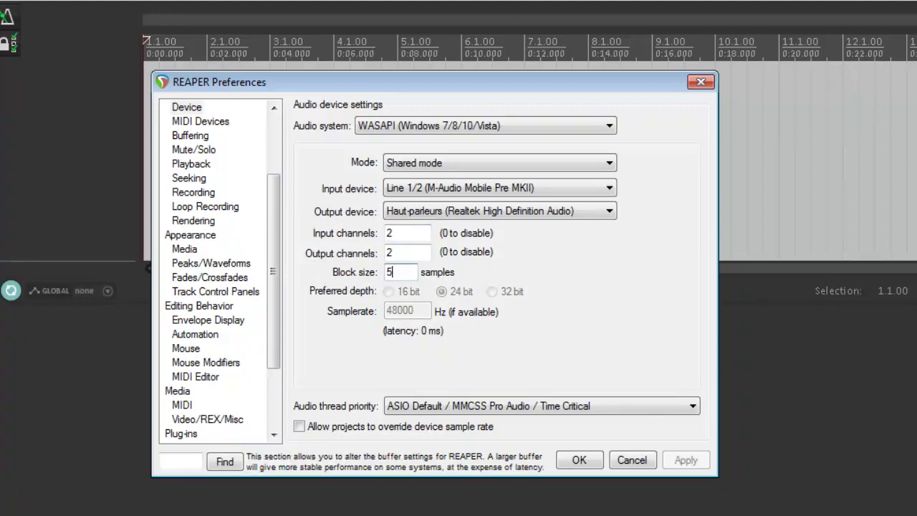
pyautogui.write('12')
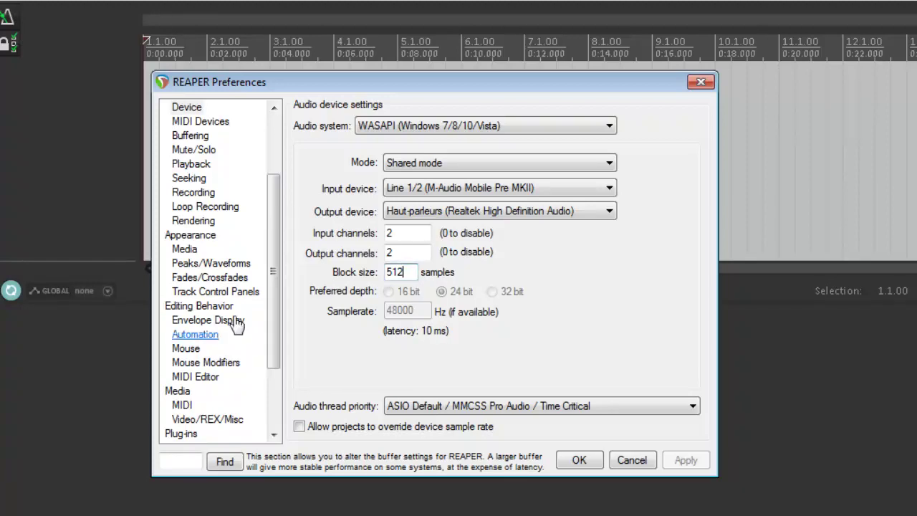
# - Check the buffer size in the MobilePre control panel, then close it
pyautogui.press('super')
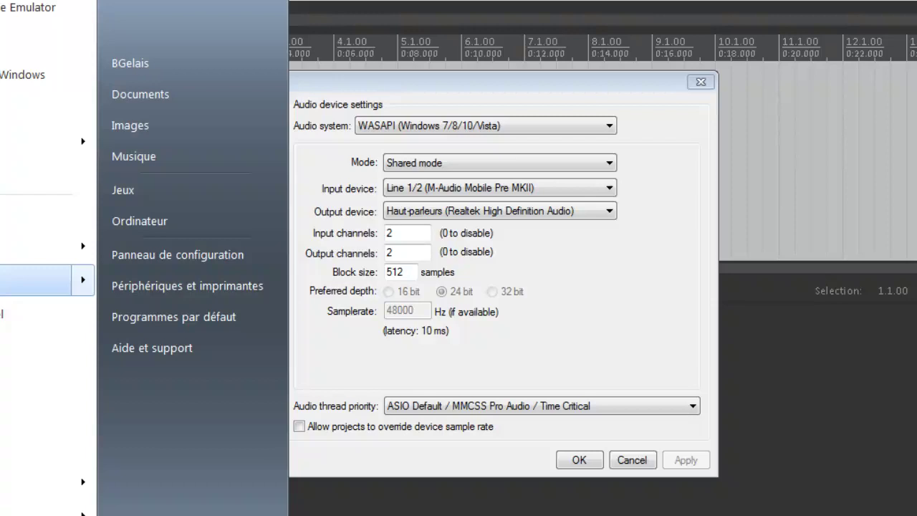
pyautogui.press('Return')
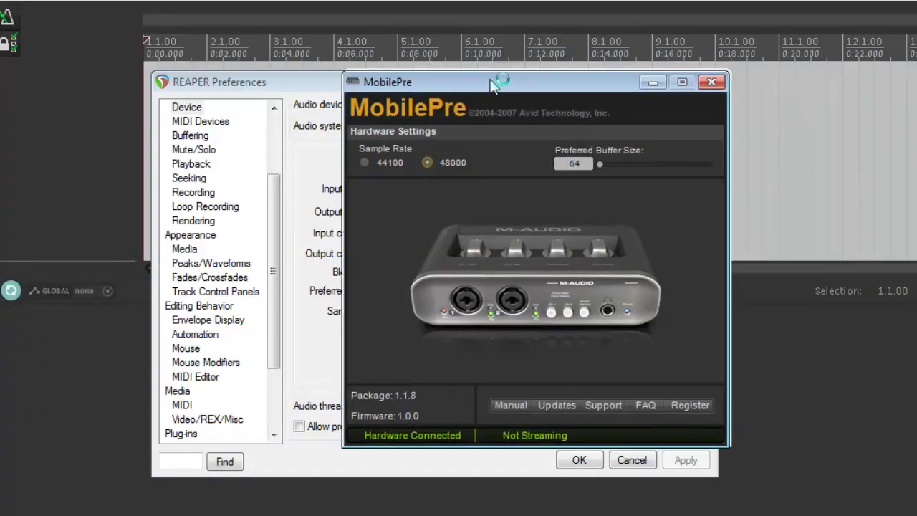
pyautogui.moveTo(495, 68); pyautogui.dragTo(472, 99)
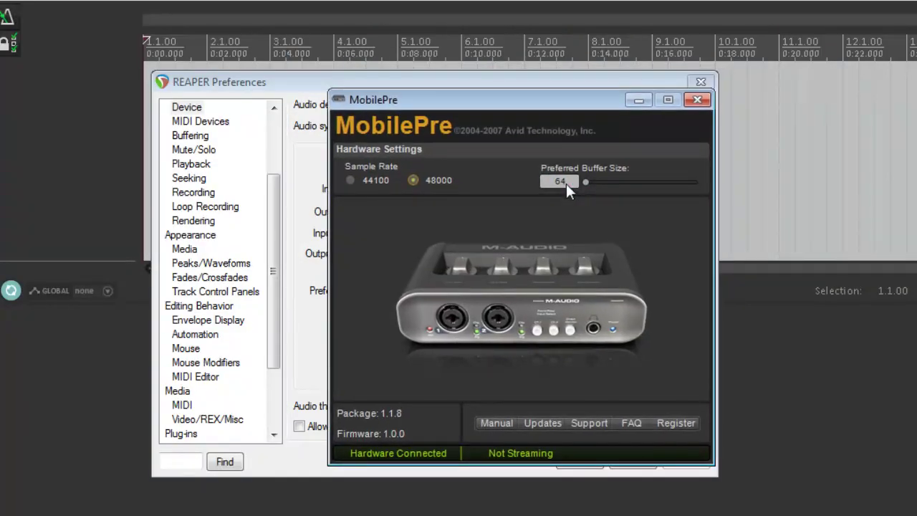
pyautogui.click(699, 102)
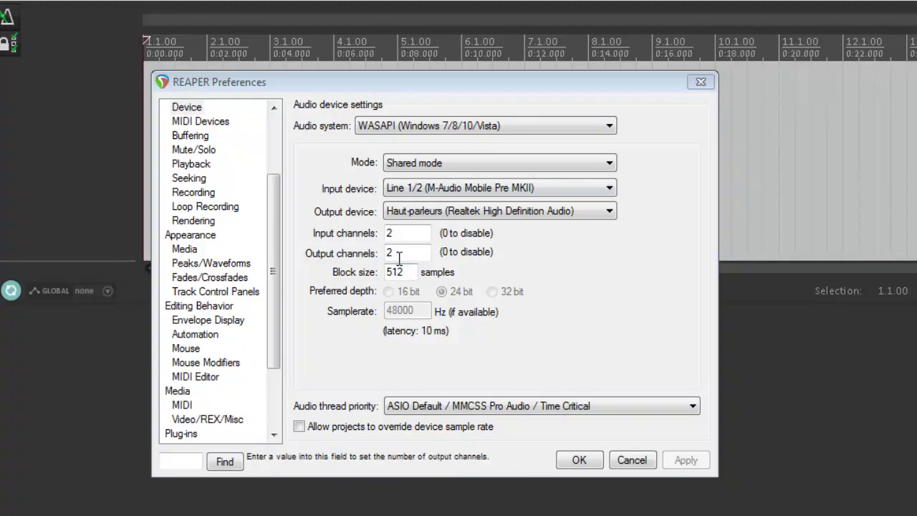
# - Change the WASAPI block size to 64 samples and view the mode options
pyautogui.moveTo(403, 272); pyautogui.dragTo(299, 278)
pyautogui.write('64')
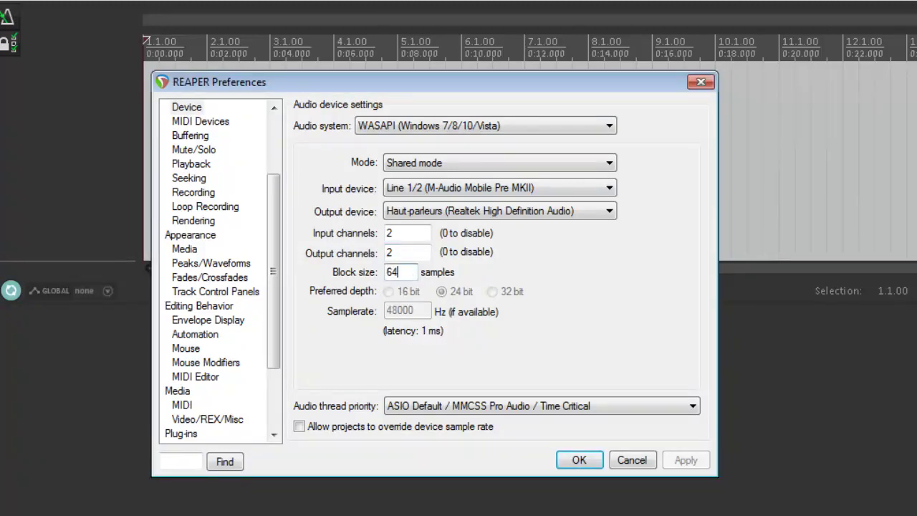
pyautogui.press('BackSpace')
pyautogui.press('BackSpace')
pyautogui.hotkey('ctrl', 'a')
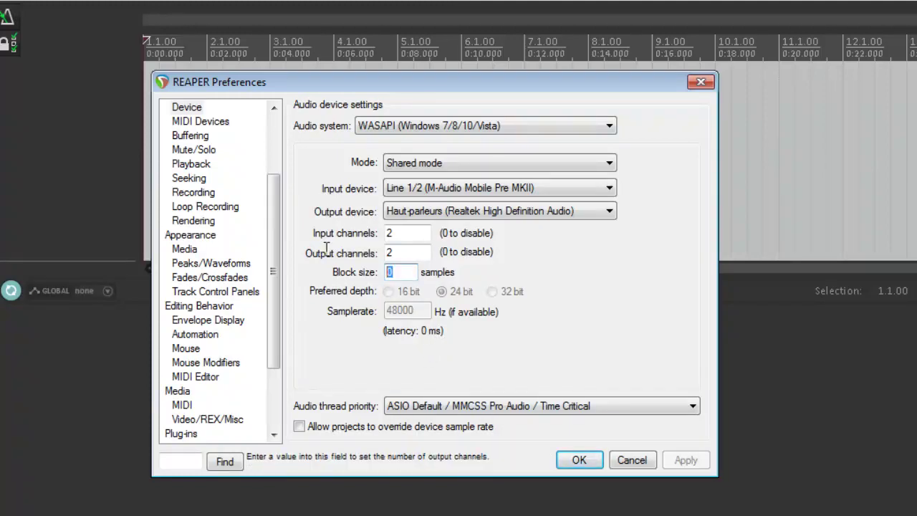
pyautogui.write('64')
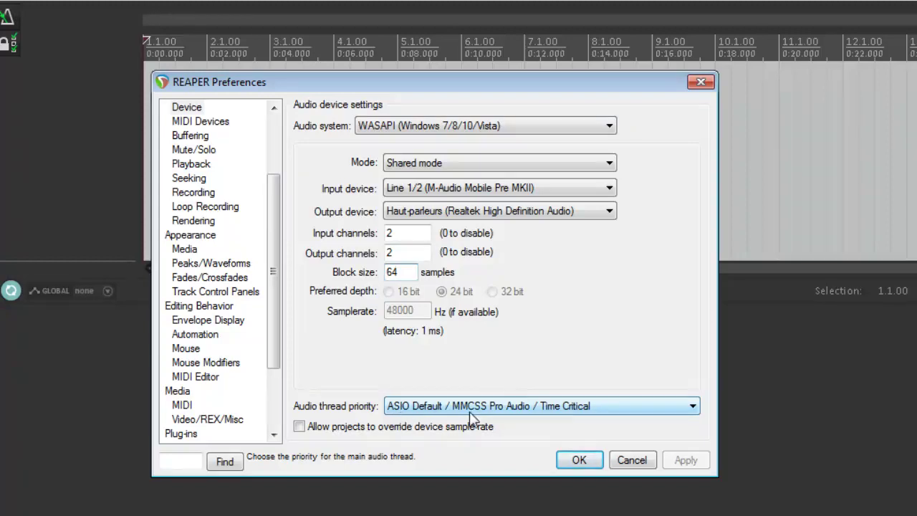
pyautogui.click(424, 163)
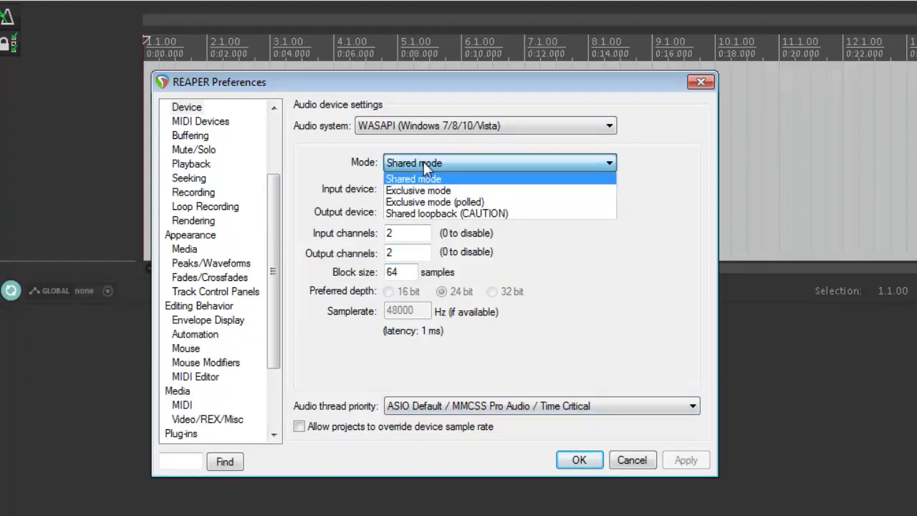
# - Keep the WASAPI mode on Shared mode
pyautogui.click(424, 162)
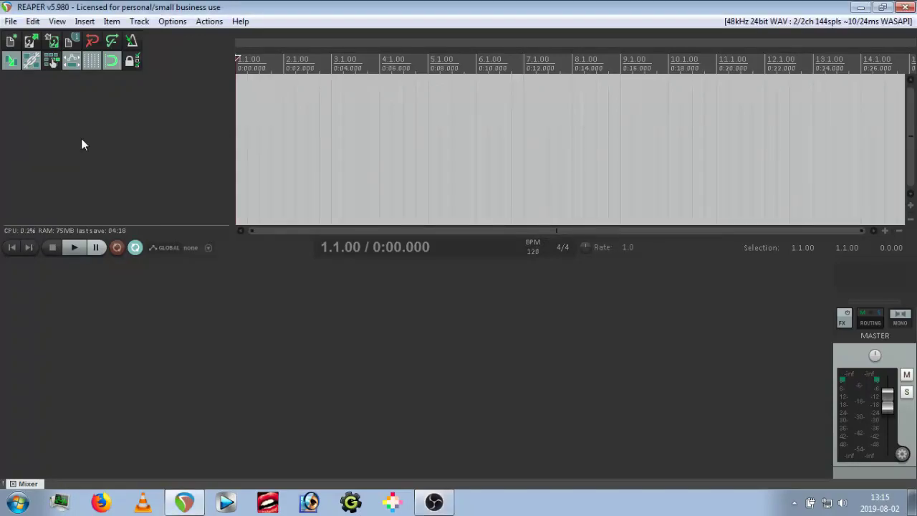
# - Insert Combo Model F as a virtual instrument on a new track
pyautogui.rightClick(81, 138)
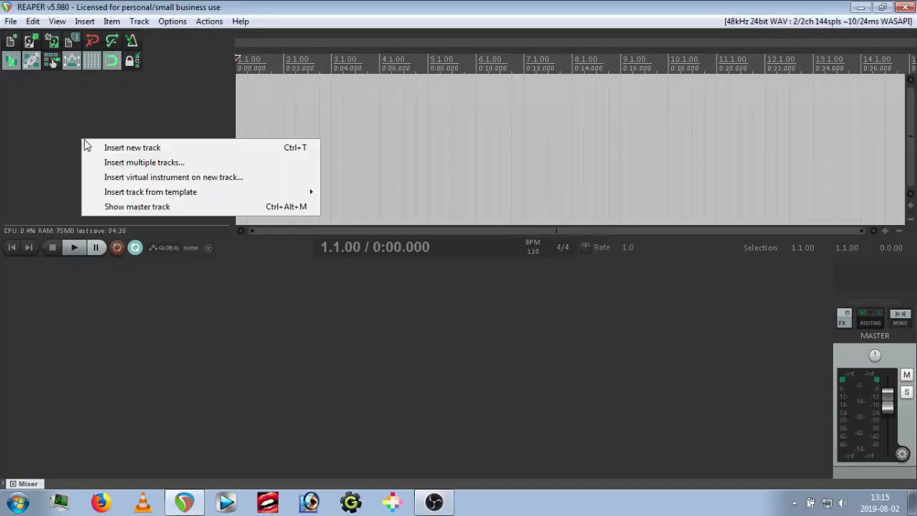
pyautogui.click(120, 179)
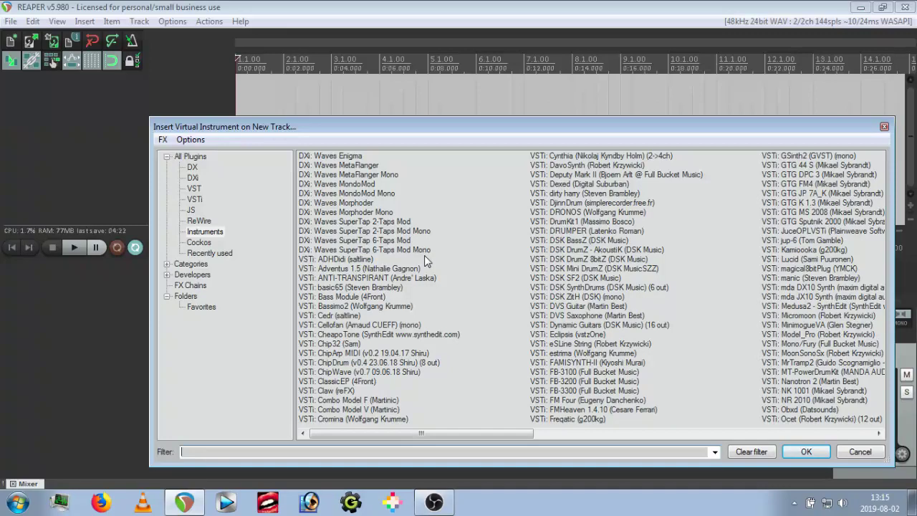
pyautogui.doubleClick(347, 401)
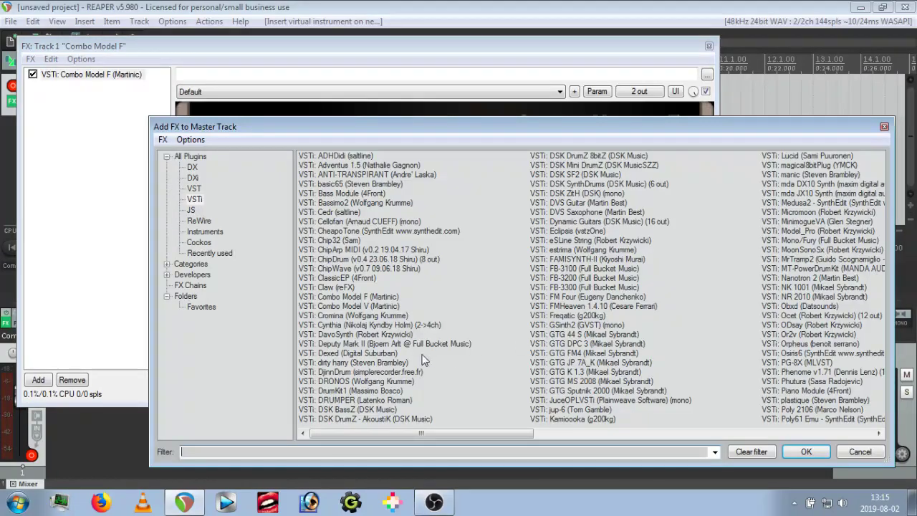
# - Add Voxengo Recorder from Favorites to the master track, then switch to OBS
pyautogui.click(206, 307)
pyautogui.doubleClick(789, 380)
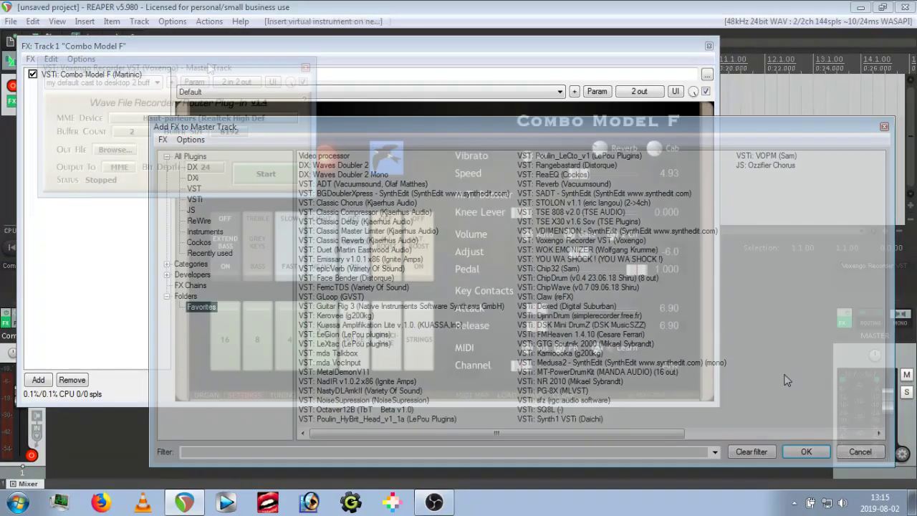
pyautogui.moveTo(631, 248); pyautogui.dragTo(702, 231)
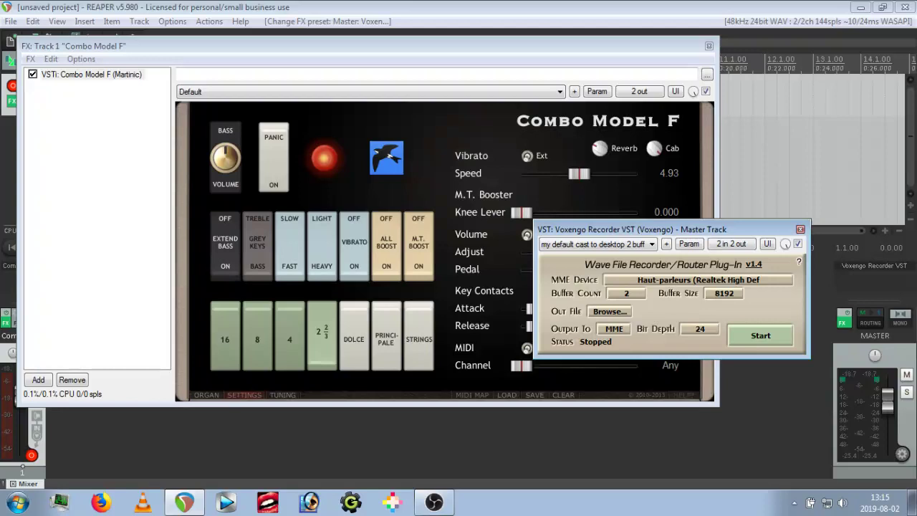
pyautogui.hotkey('alt', 'Tab')
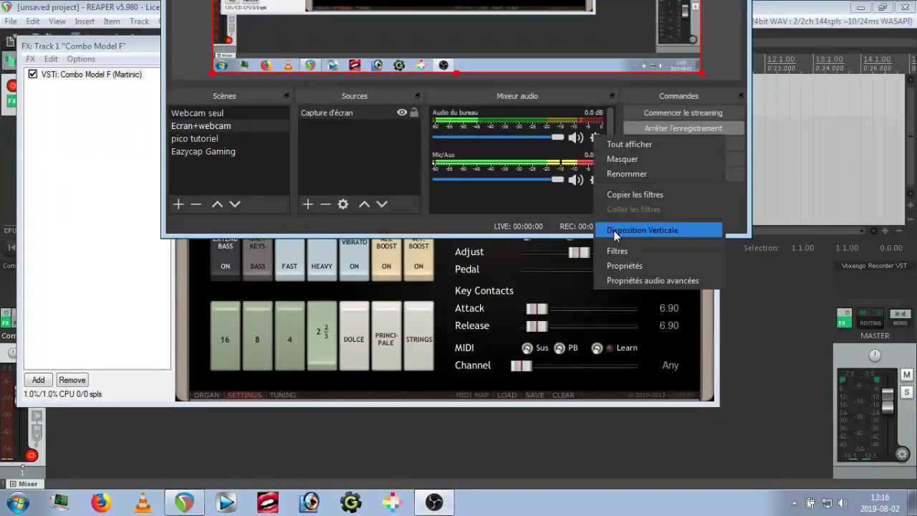
# - Try a -371 ms desktop audio sync offset, reset it to 0, then select Webcam seul
pyautogui.click(624, 281)
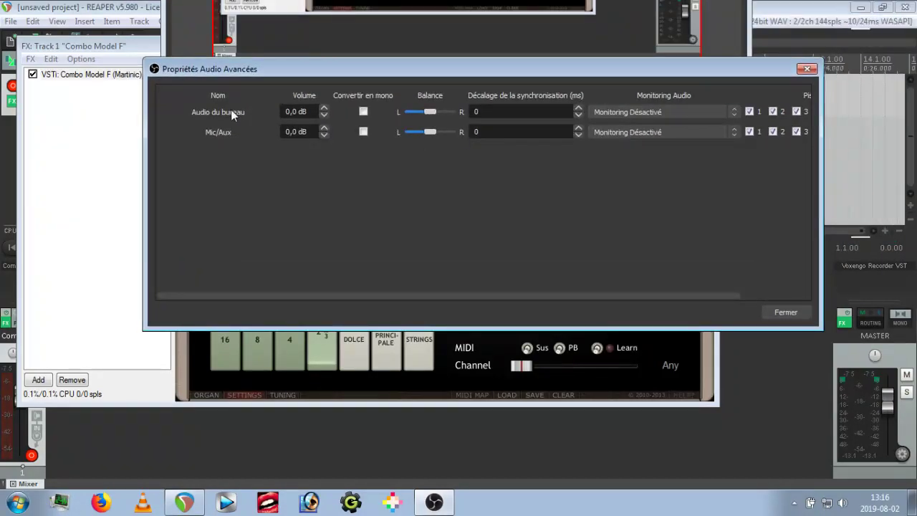
pyautogui.doubleClick(519, 109)
pyautogui.write('-')
pyautogui.write('37')
pyautogui.write('1')
pyautogui.press('BackSpace')
pyautogui.press('BackSpace')
pyautogui.press('BackSpace')
pyautogui.press('BackSpace')
pyautogui.write('0')
pyautogui.click(776, 315)
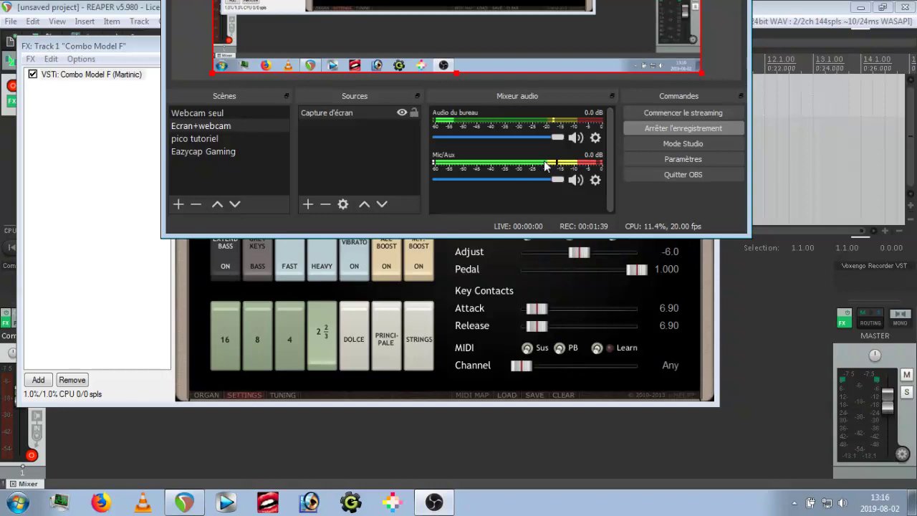
pyautogui.click(221, 117)
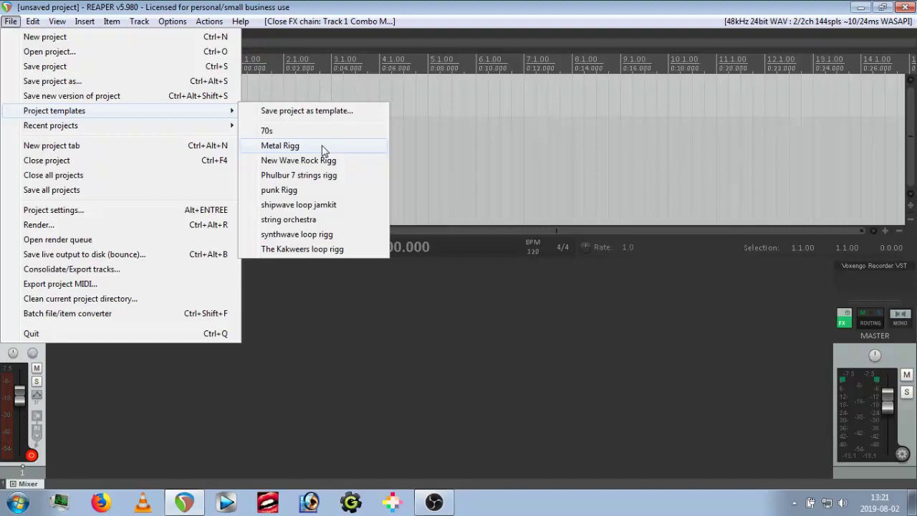
# - Load the Metal Rigg template without saving the current project
pyautogui.click(322, 147)
pyautogui.press('n')
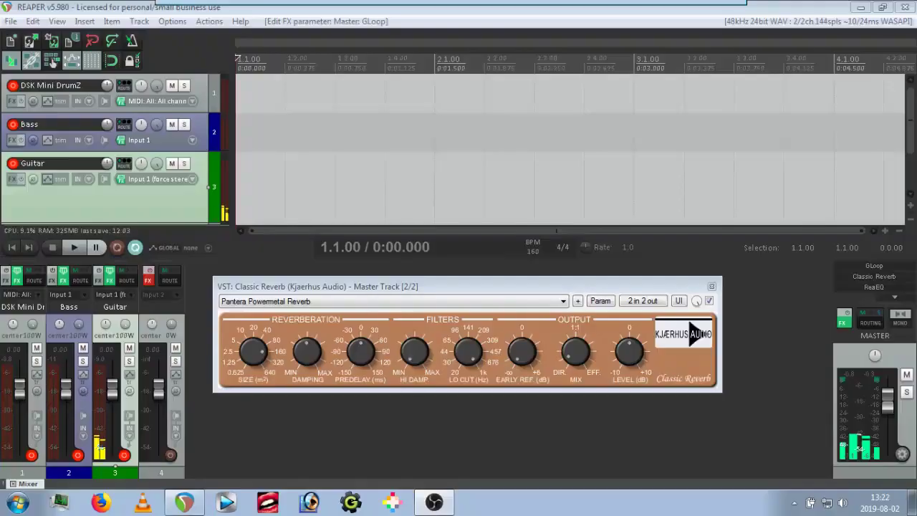
# - Glance at OBS Studio, then return to REAPER to work on the master FX
pyautogui.click(434, 502)
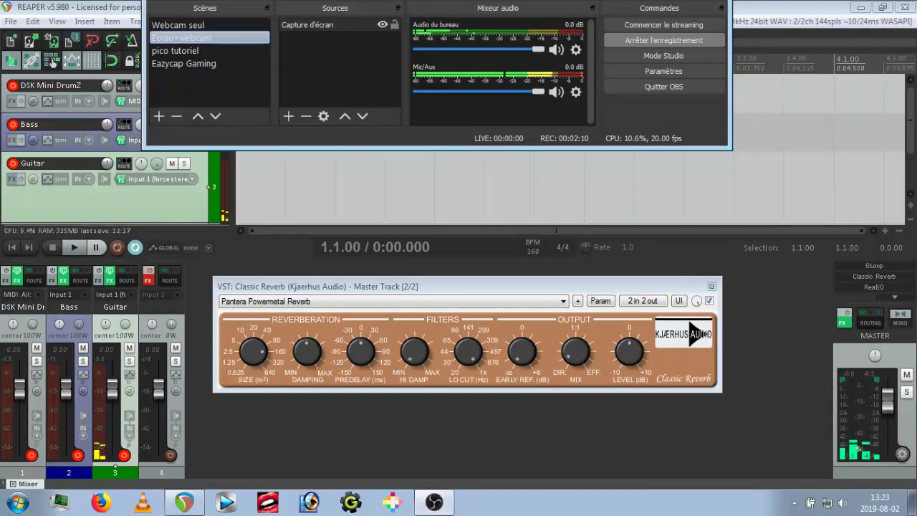
pyautogui.click(52, 61)
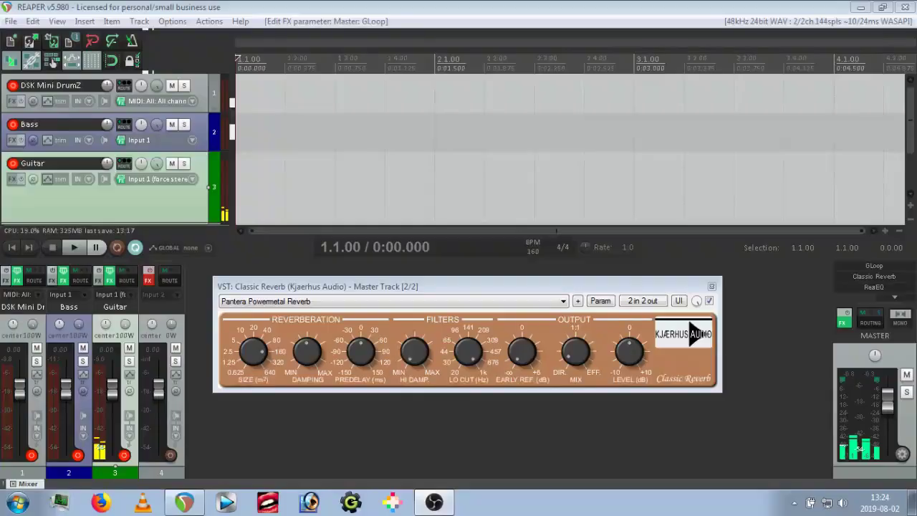
# - Alt-Tab so the recording OBS window shows over REAPER
pyautogui.hotkey('alt', 'Tab')
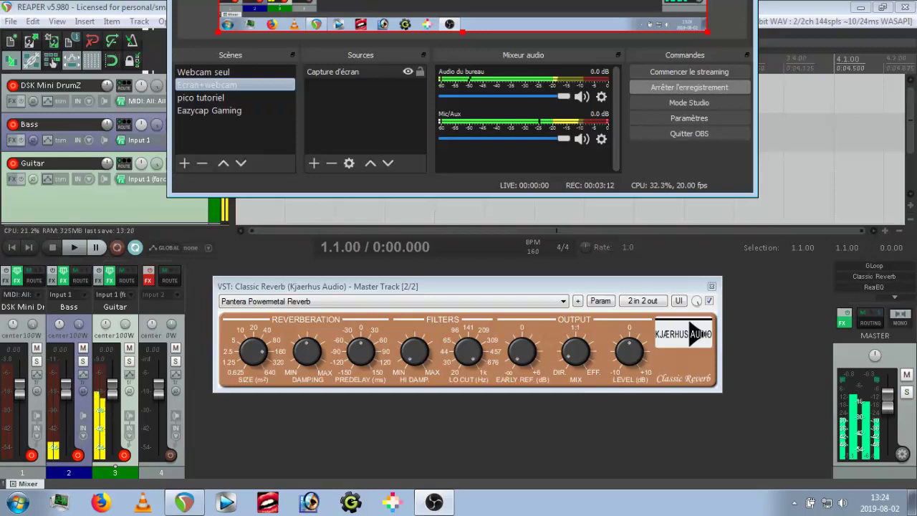